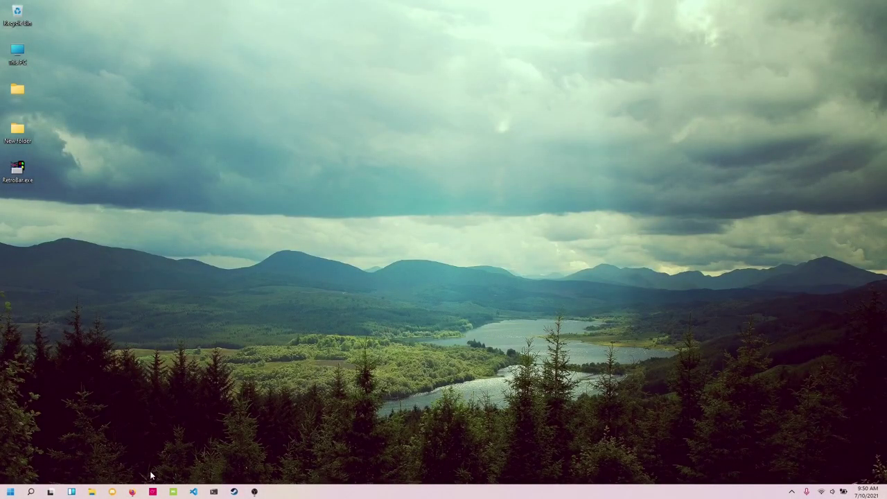
Browse the RetroBar project page and its latest 1.2.15 release page
left_click(132, 491)
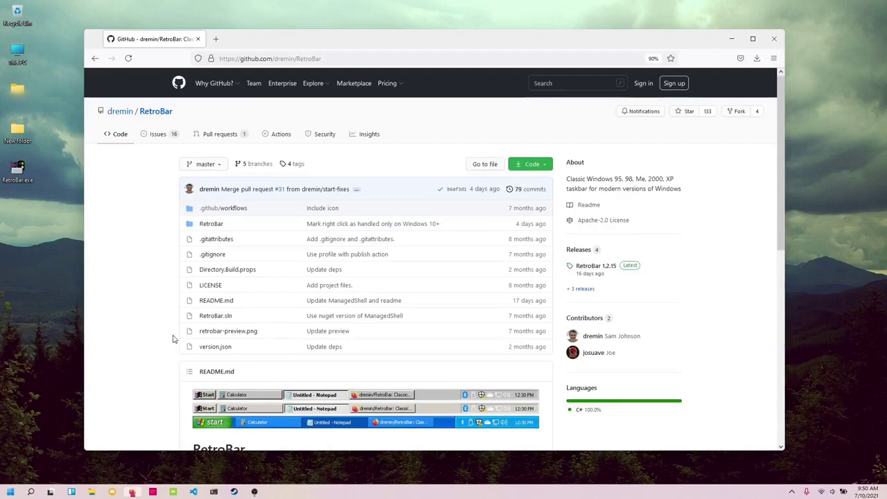
scroll(173, 338, "down", 1)
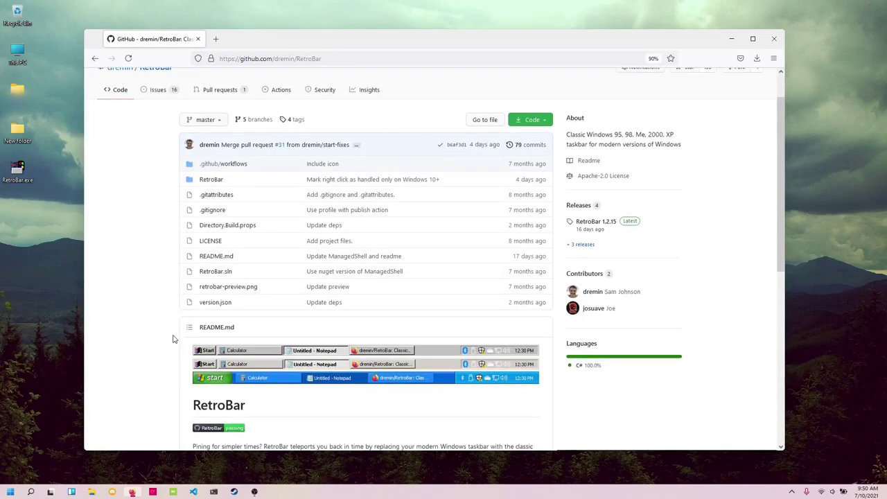
scroll(173, 339, "down", 2)
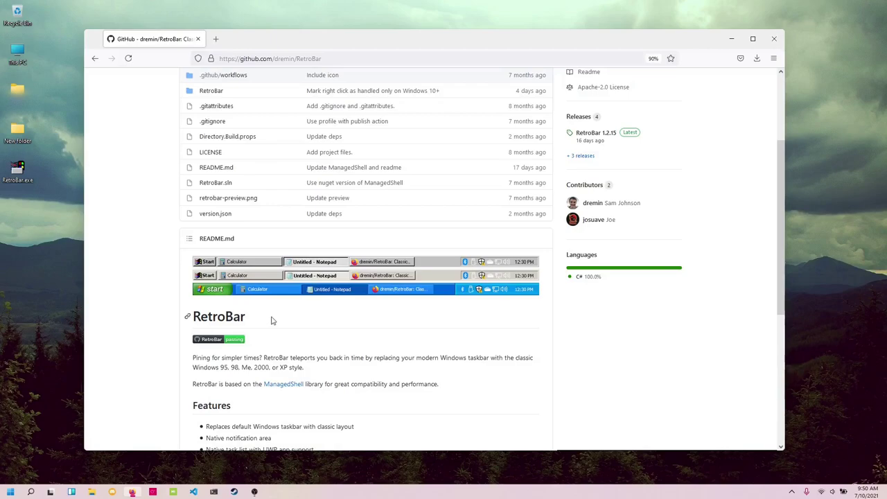
scroll(210, 355, "down", 3)
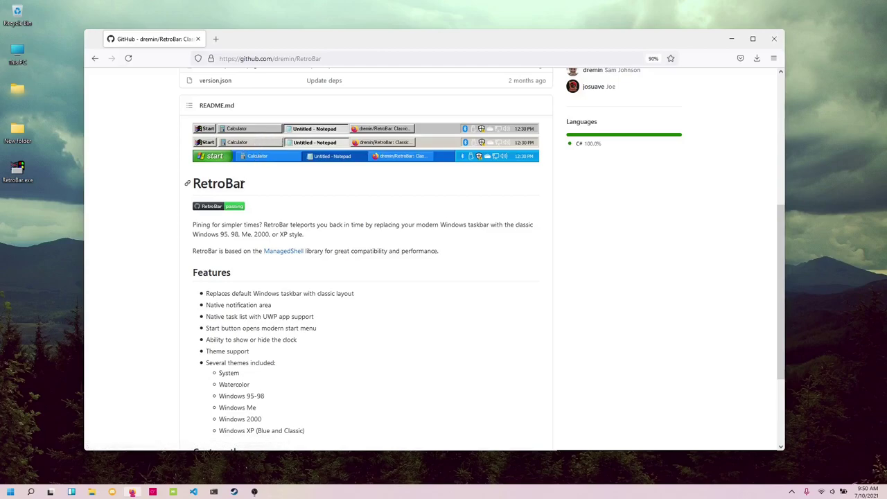
scroll(305, 282, "down", 3)
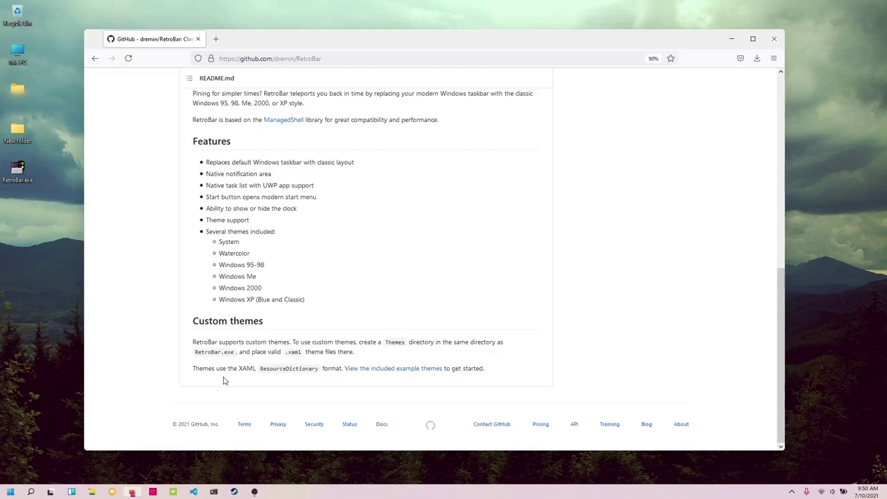
scroll(225, 377, "up", 5)
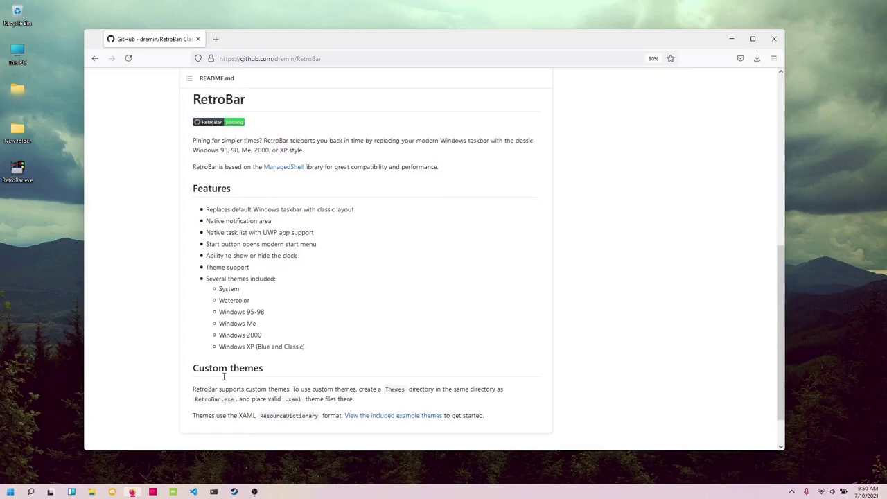
scroll(273, 339, "up", 3)
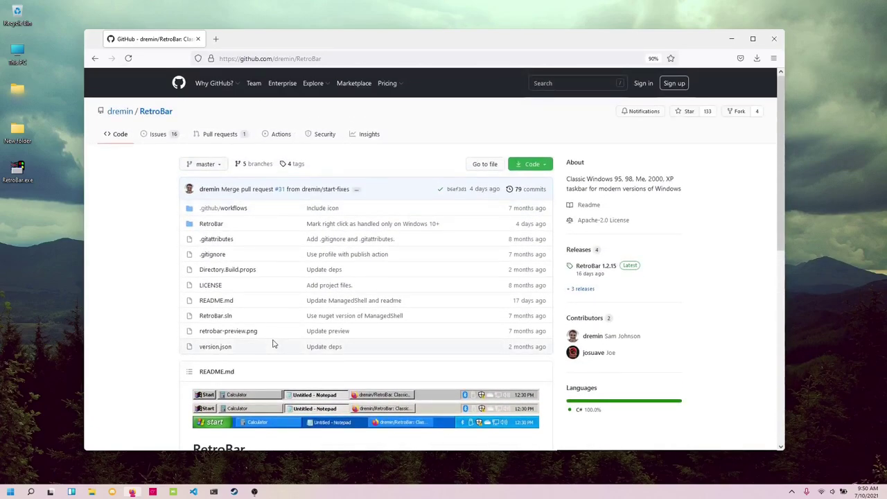
left_click(589, 278)
scroll(402, 312, "down", 5)
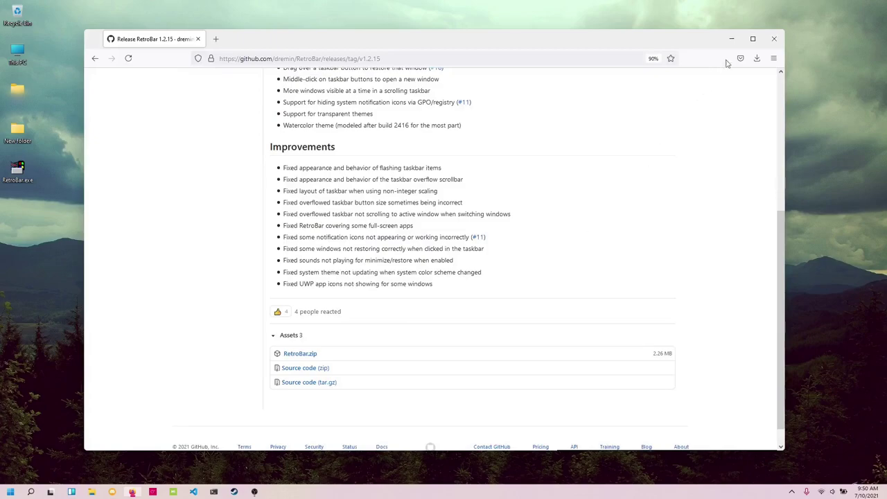
Close the browser, launch RetroBar.exe, and bring up the new taskbar's options menu
left_click(774, 41)
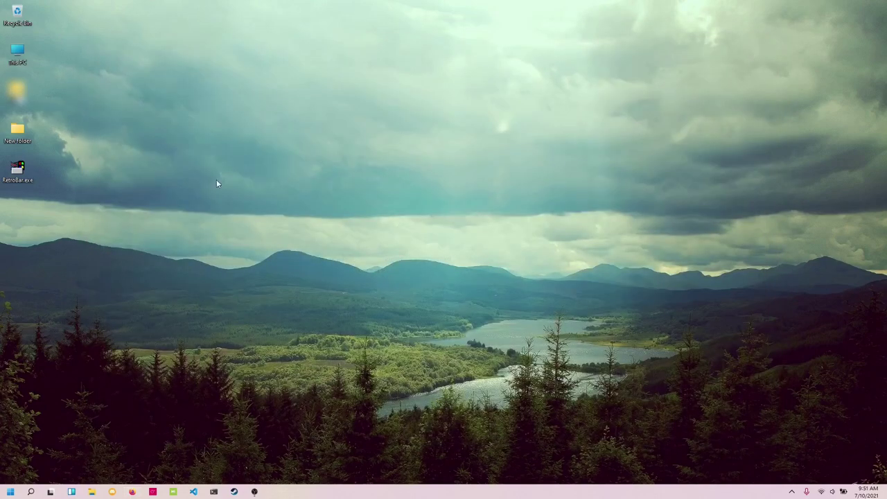
double_click(27, 179)
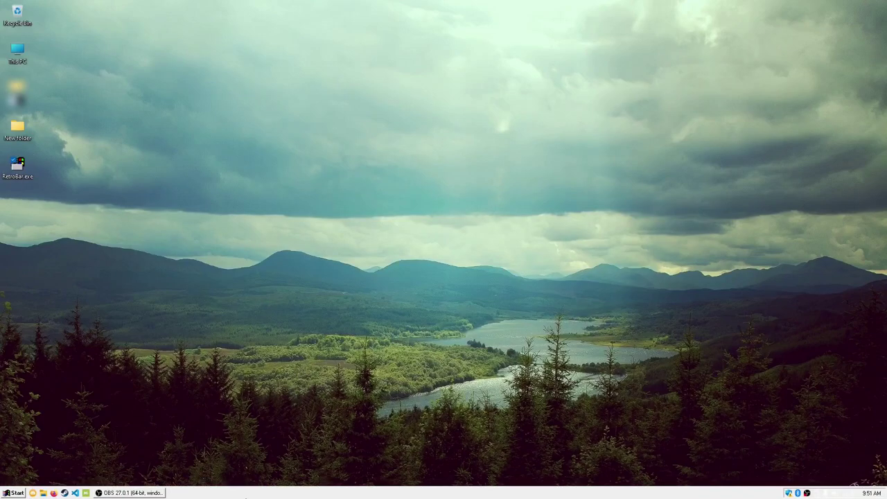
right_click(251, 490)
Open RetroBar Properties, center the window, and switch the taskbar theme to Watercolor
left_click(277, 476)
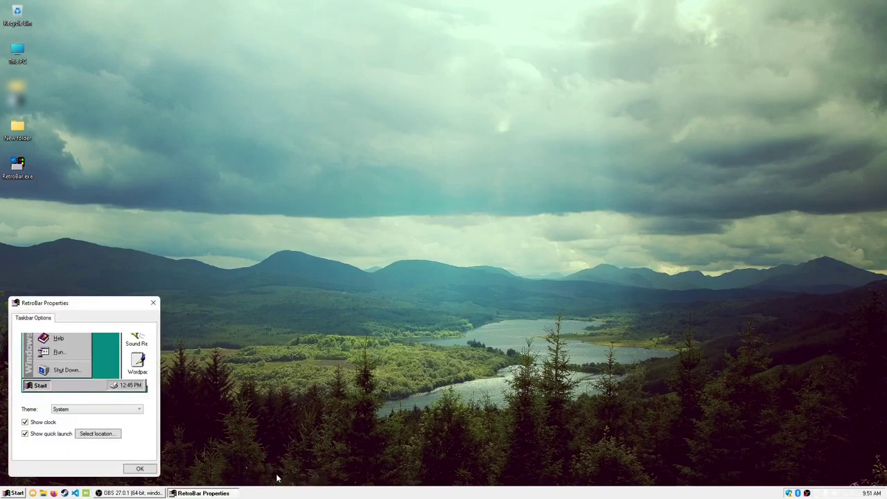
left_click_drag(125, 303, 488, 107)
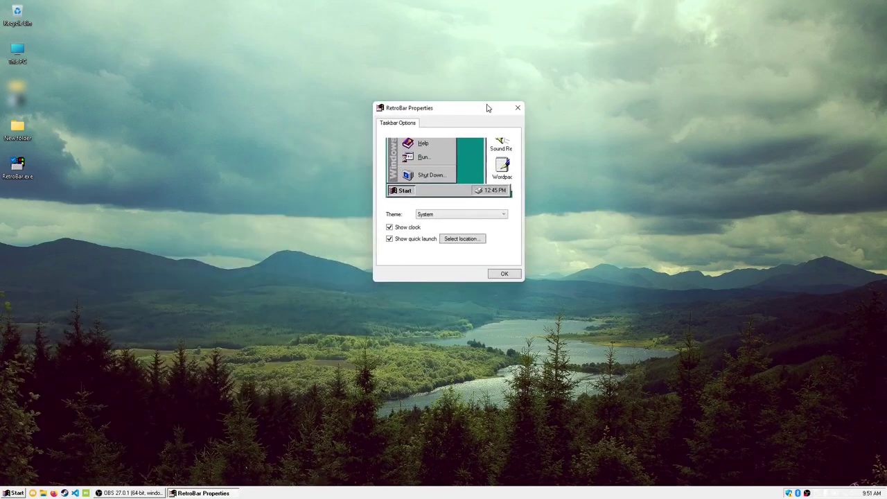
left_click(465, 216)
left_click(457, 228)
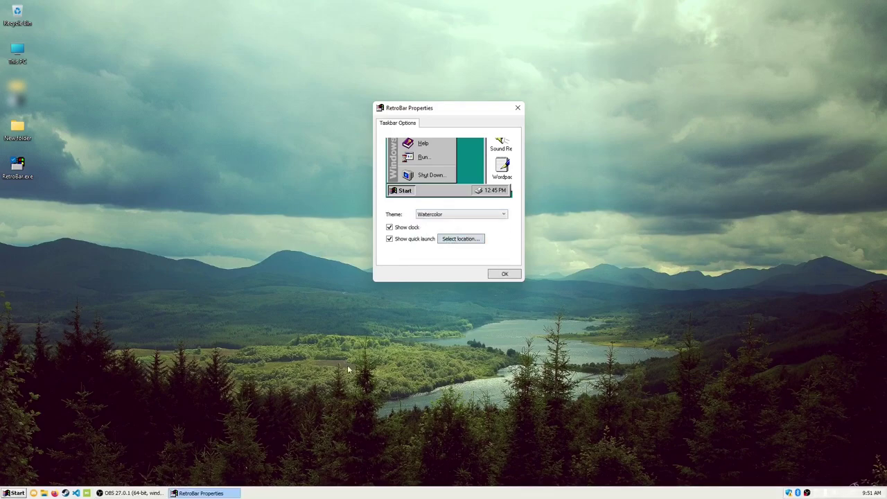
left_click(229, 493)
Try the Windows 2000 theme, then settle on the Windows 95-98 theme
left_click_drag(482, 110, 469, 175)
left_click(443, 282)
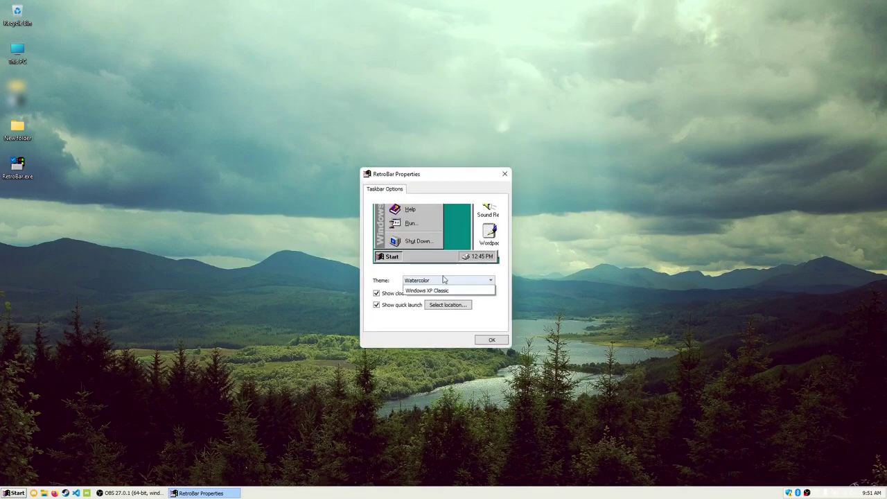
left_click(434, 305)
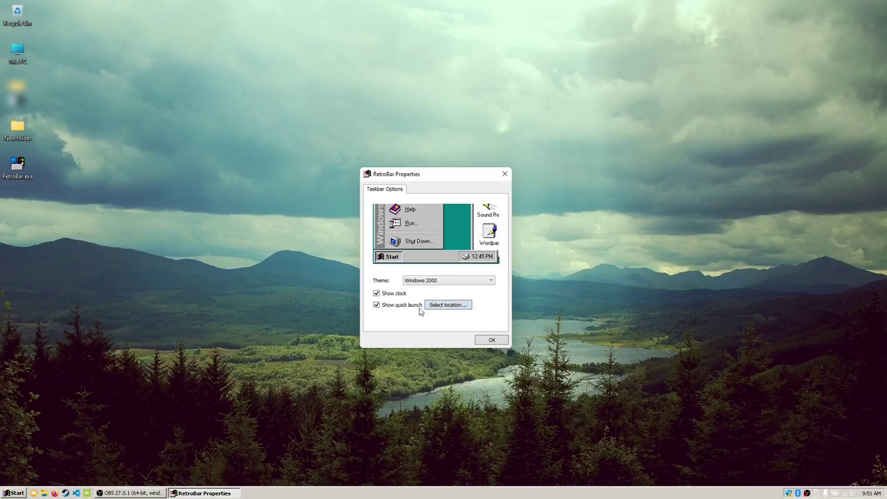
left_click(431, 282)
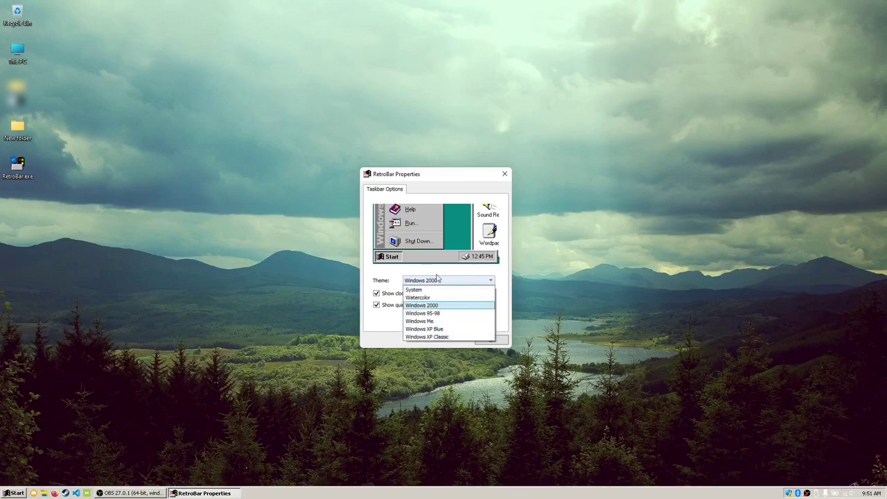
left_click(440, 276)
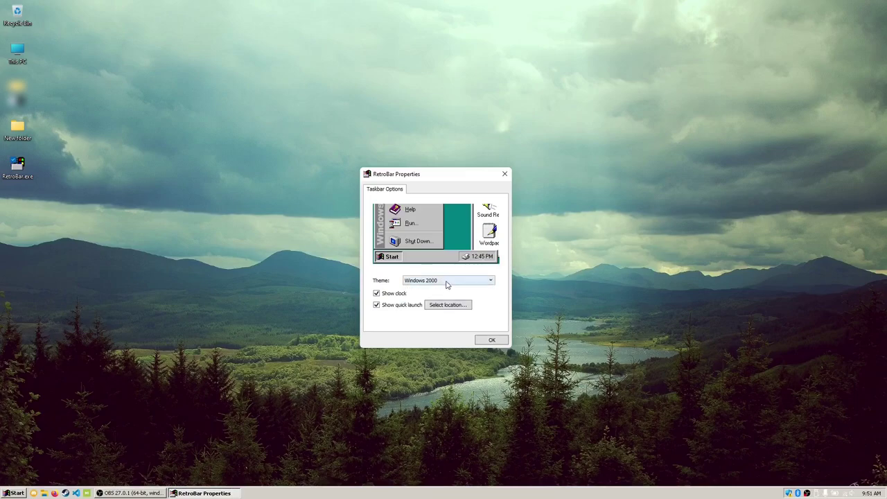
left_click(447, 282)
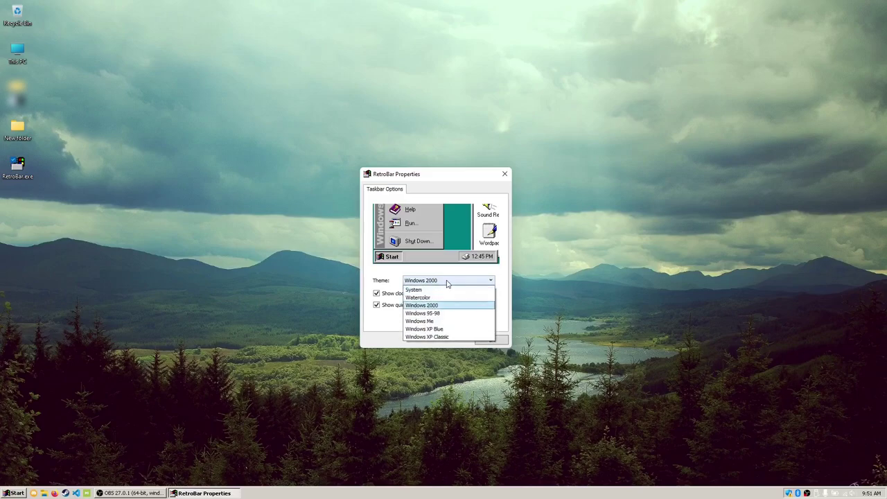
left_click(431, 316)
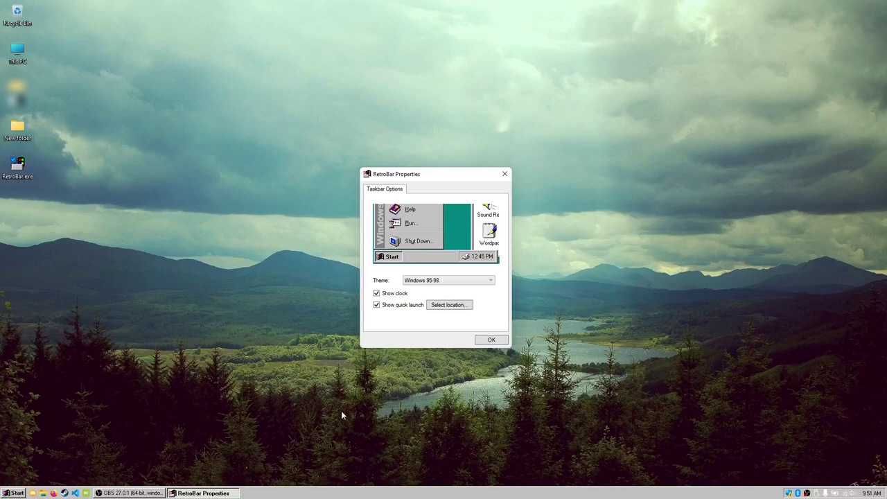
Try the Windows XP Blue and Windows Me themes, returning to Windows XP Blue
left_click(451, 287)
left_click(435, 328)
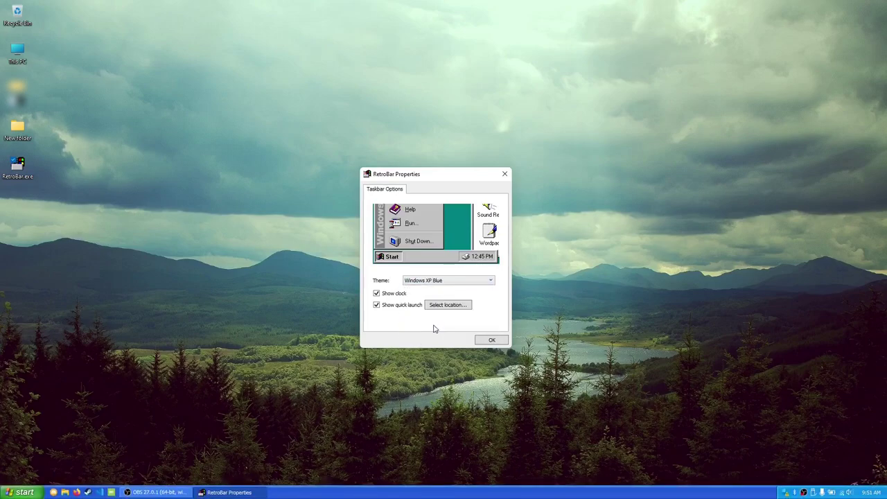
left_click(459, 282)
left_click(437, 323)
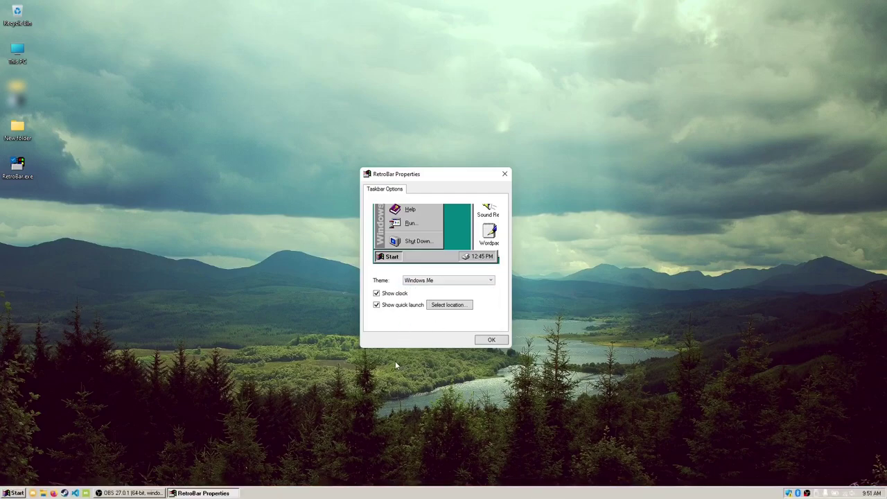
left_click(455, 282)
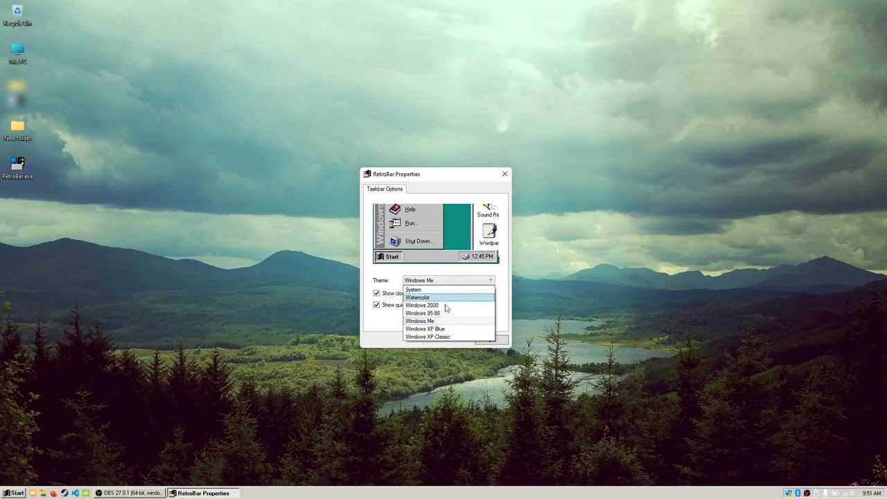
left_click(439, 330)
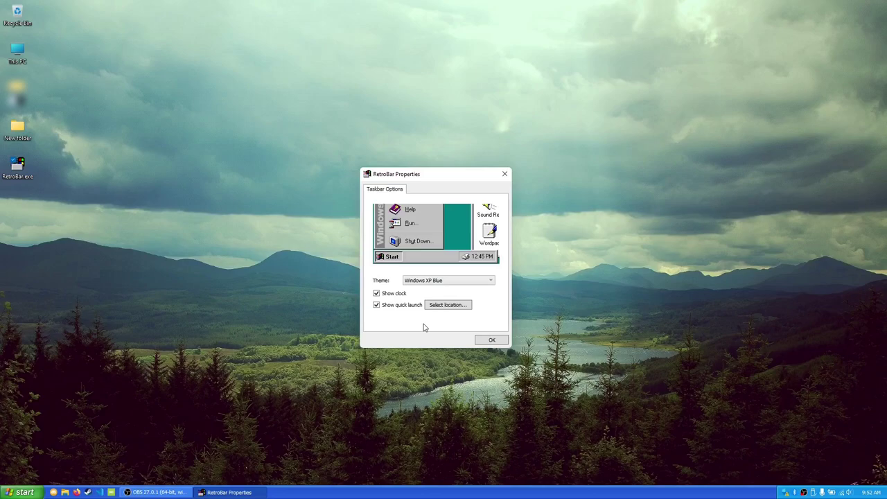
Compare Windows XP Classic and Windows Me, then confirm Windows XP Blue with OK
left_click(455, 281)
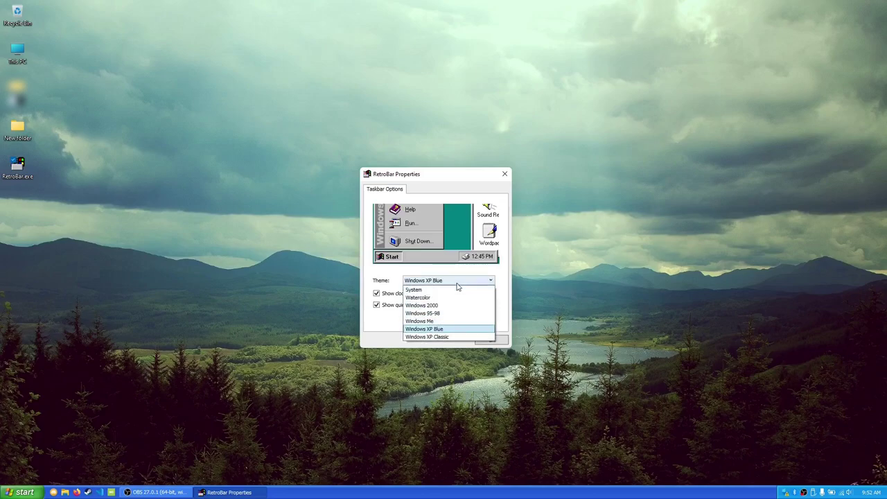
left_click(443, 337)
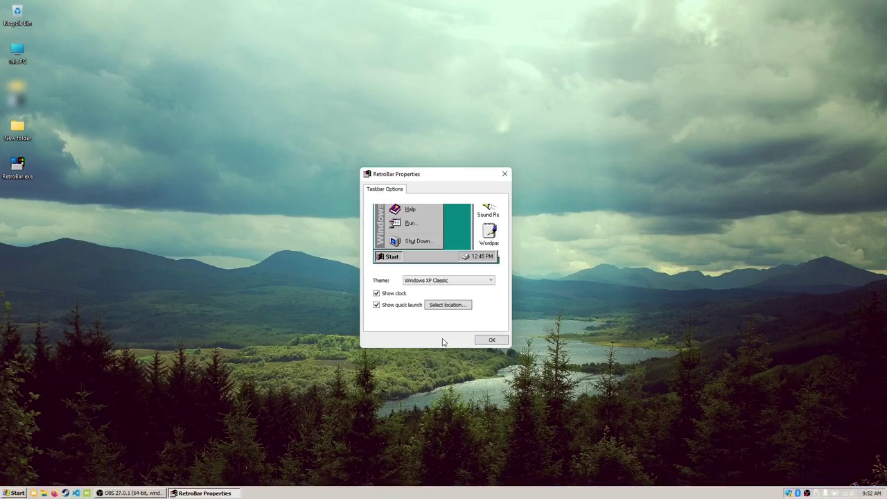
left_click(471, 281)
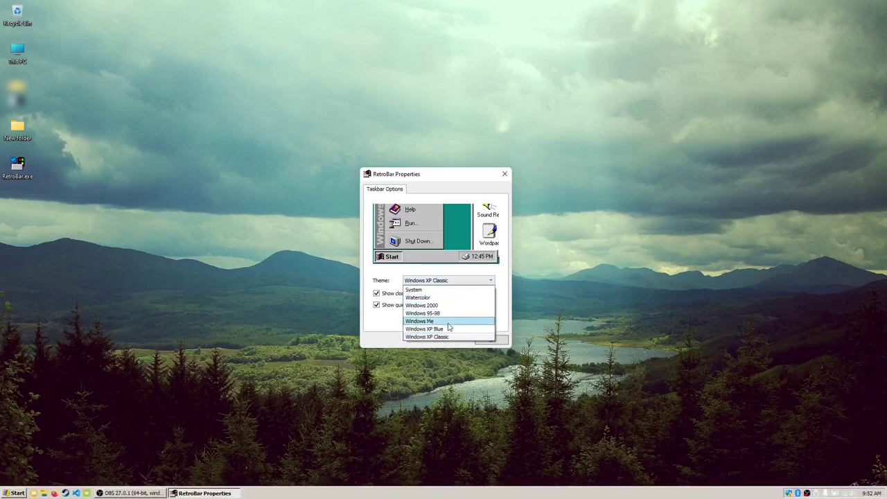
left_click(452, 321)
left_click(470, 281)
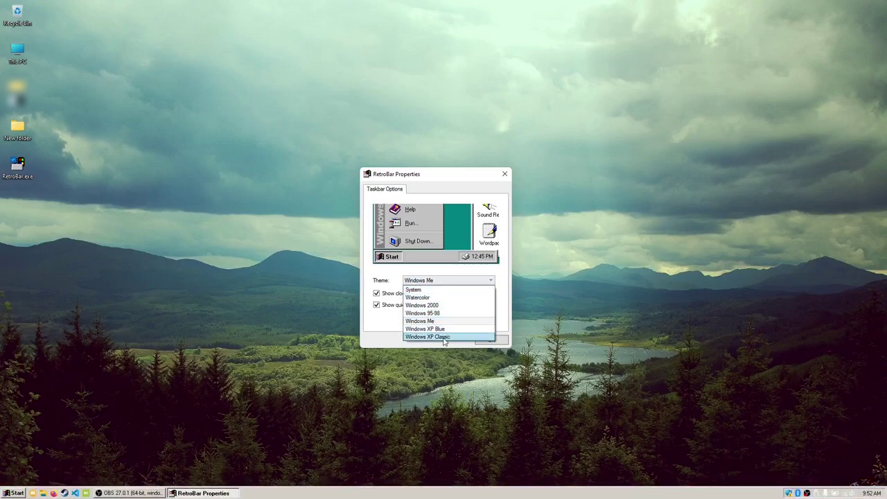
left_click(446, 337)
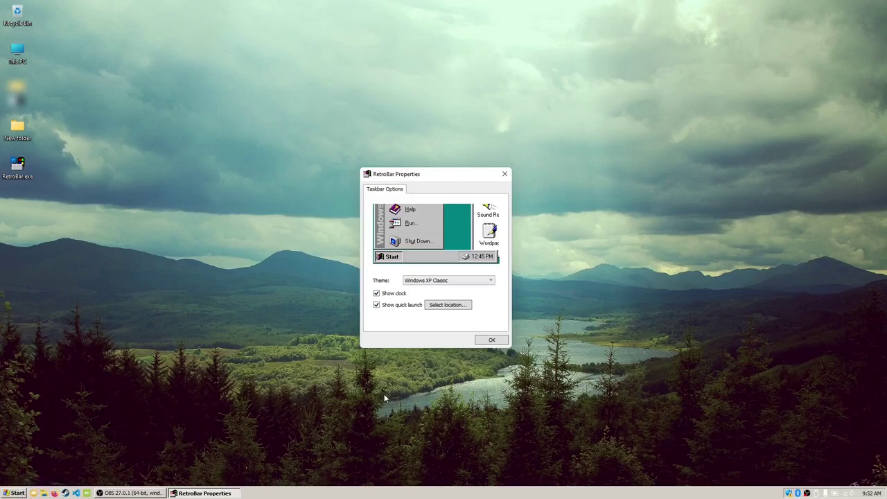
left_click(478, 282)
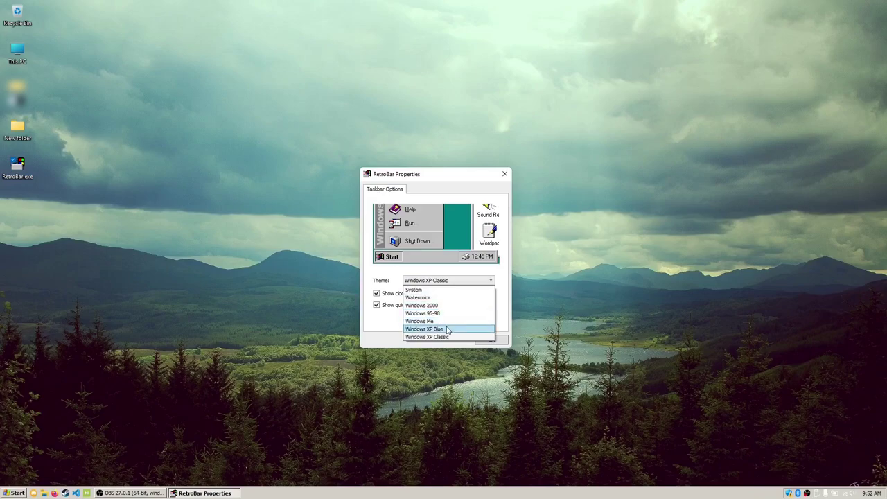
left_click(447, 330)
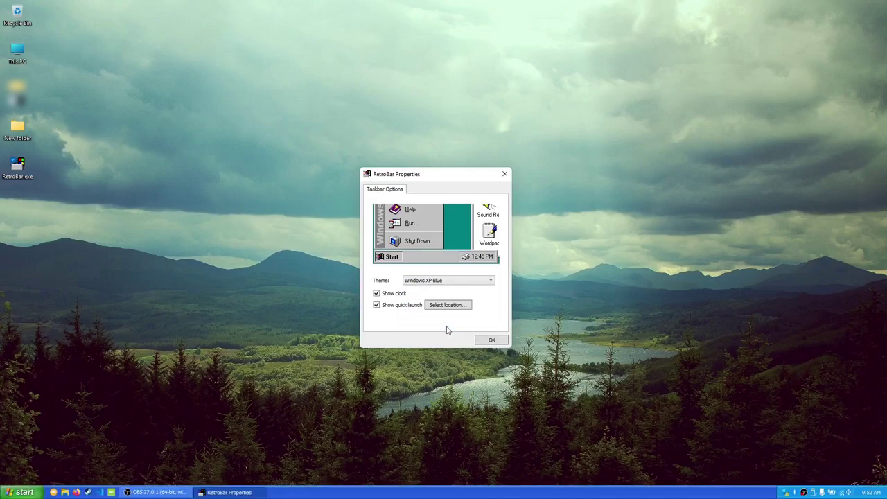
left_click(490, 341)
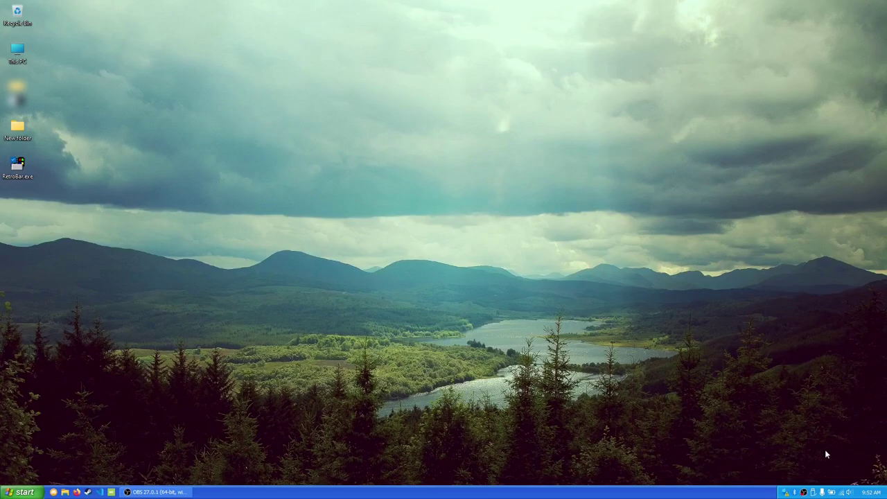
double_click(871, 494)
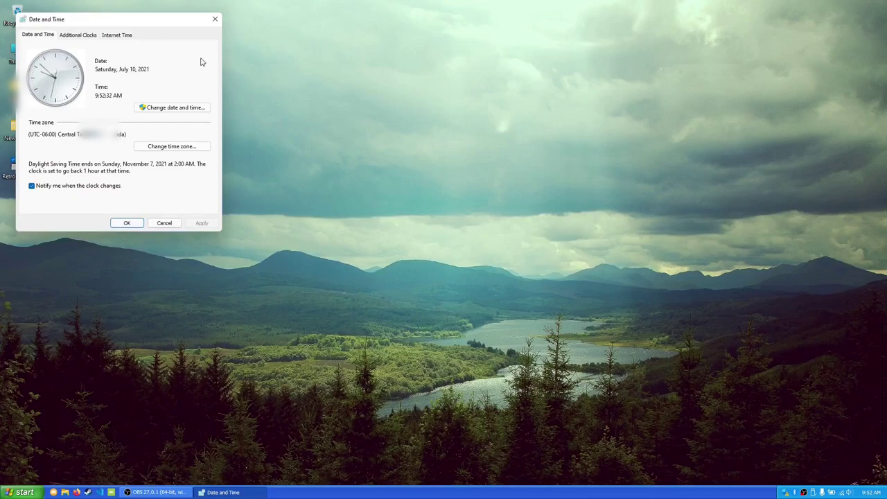
left_click(215, 19)
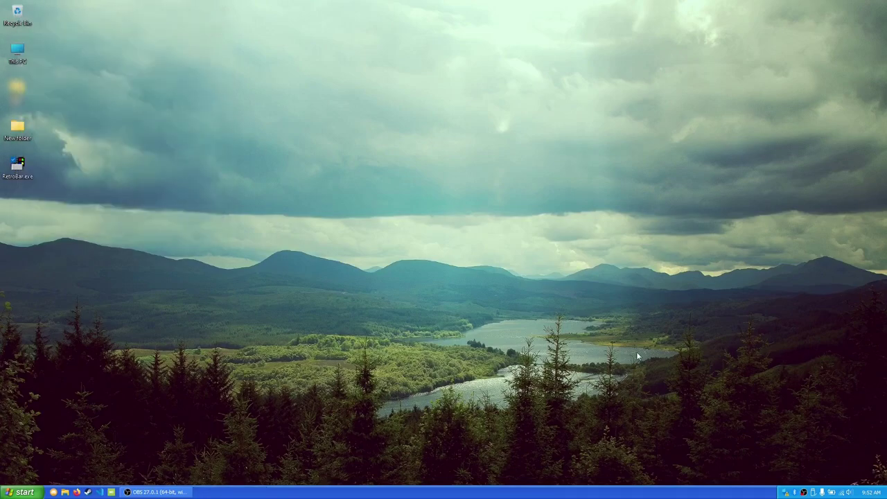
left_click(842, 493)
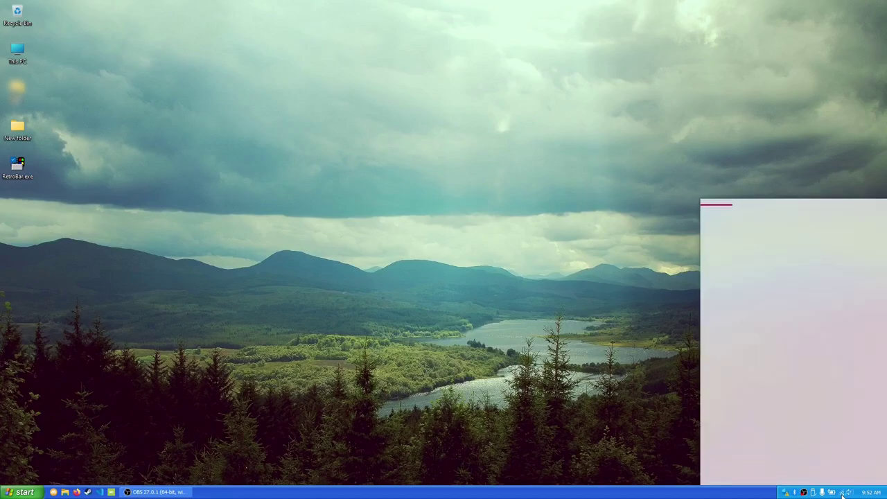
left_click(601, 402)
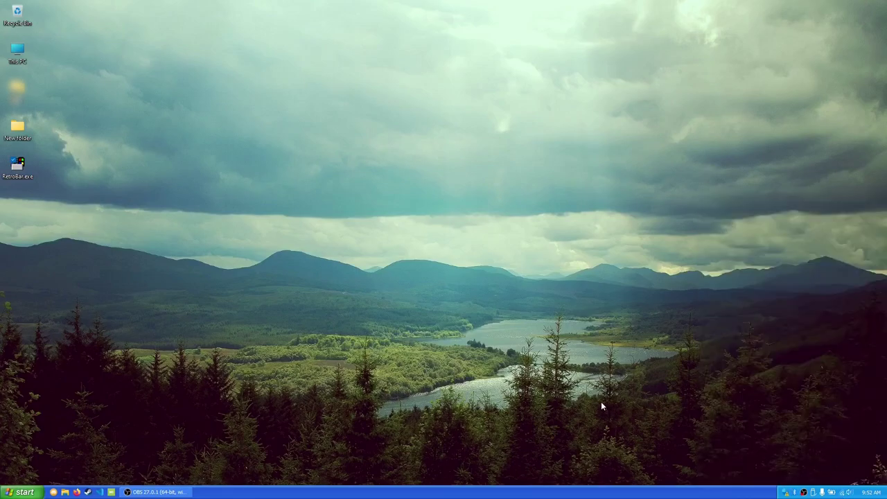
right_click(785, 493)
key("Escape")
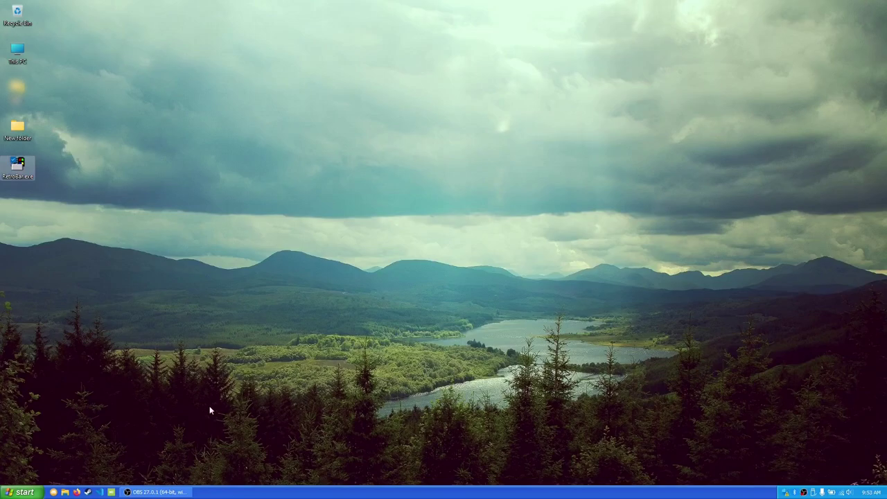
right_click(227, 494)
left_click(247, 472)
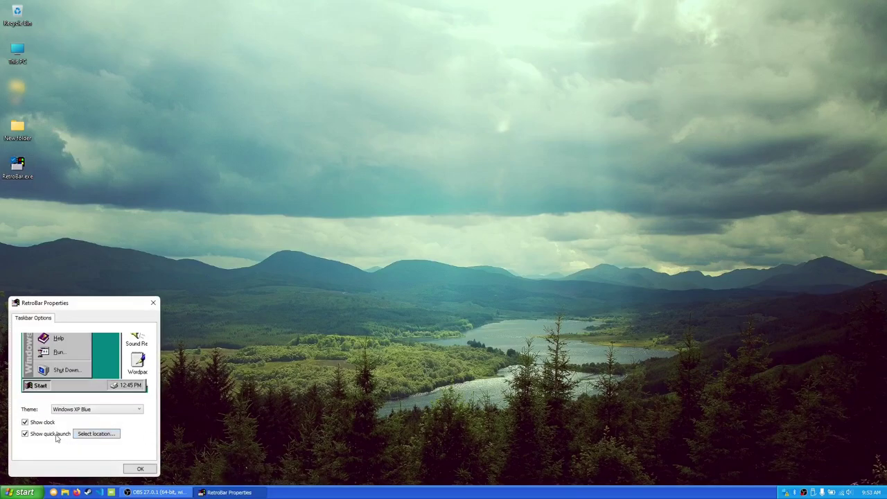
left_click(152, 305)
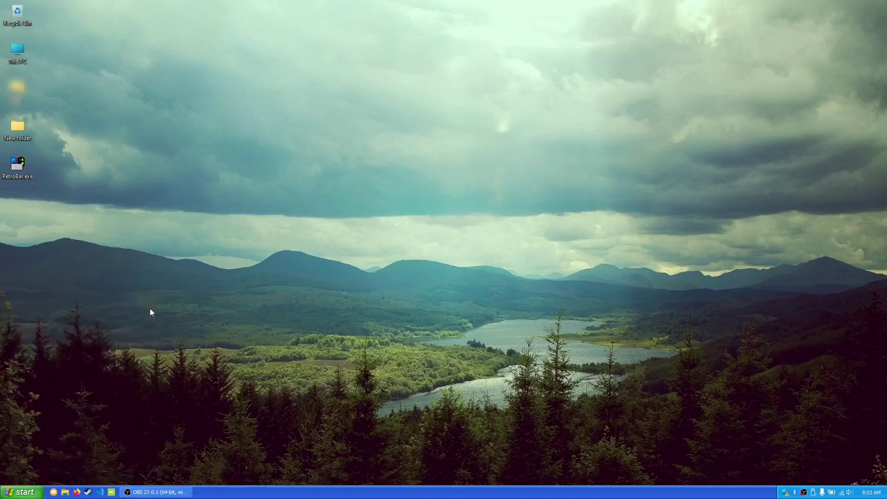
left_click(64, 492)
left_click(607, 113)
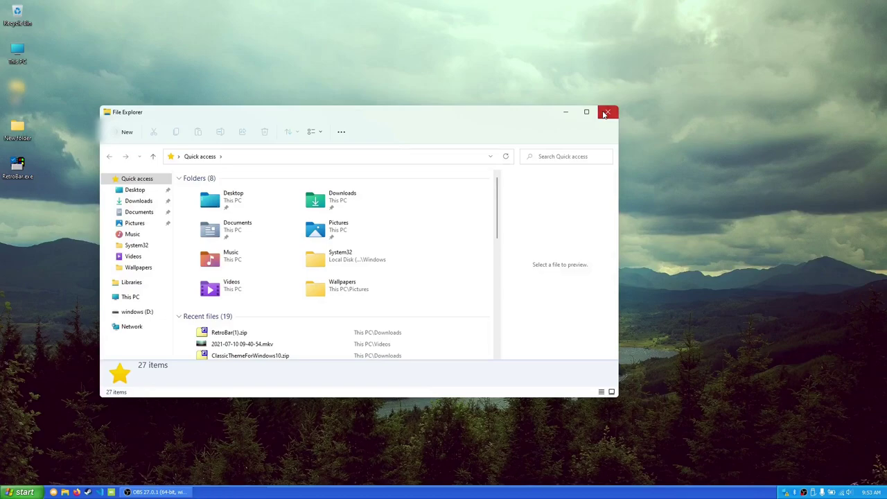
left_click(32, 493)
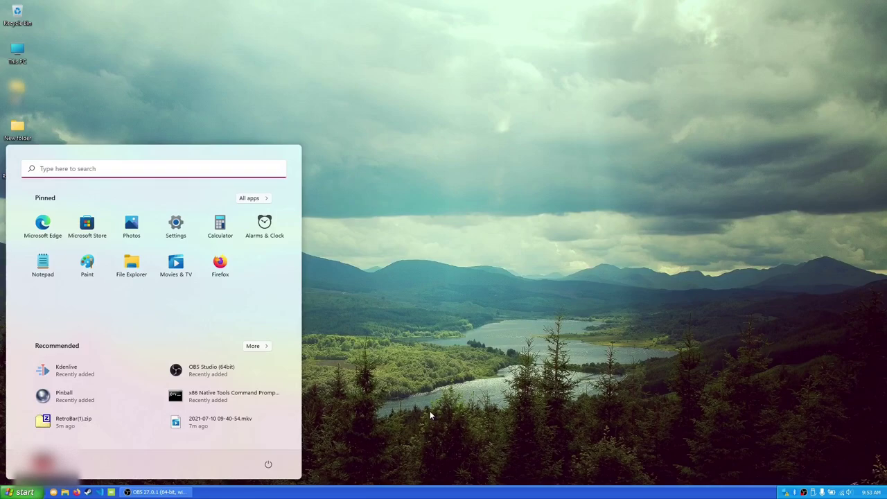
left_click(379, 410)
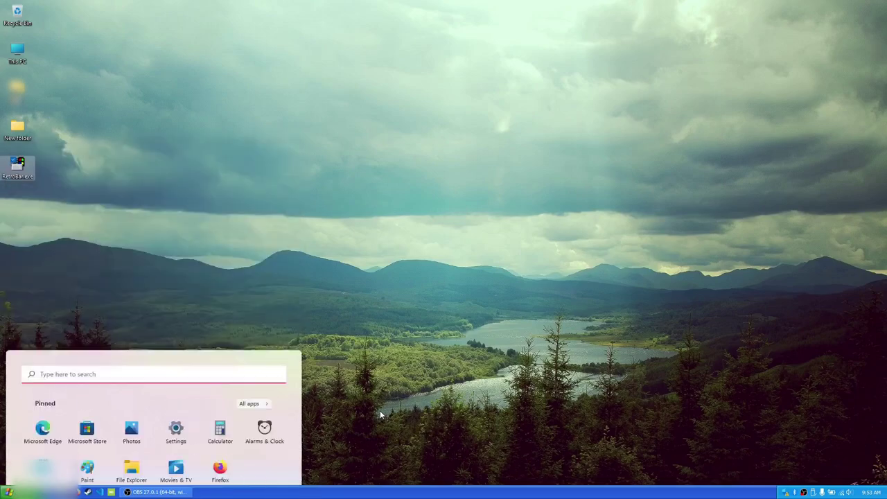